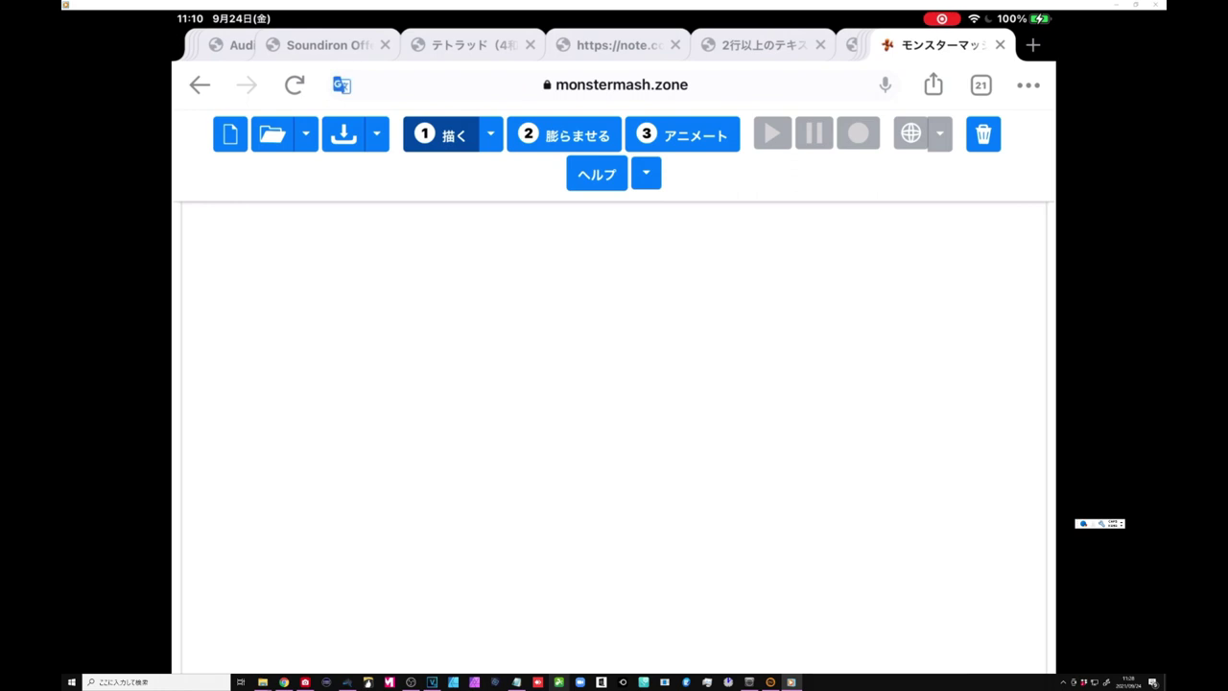
Sketch an oval body with a leg below it, then inflate the selected leg into a two-legged 3D creature.
mouse_move(633, 469)
mouse_down()
mouse_move(769, 337)
mouse_move(682, 441)
mouse_move(631, 472)
mouse_up()
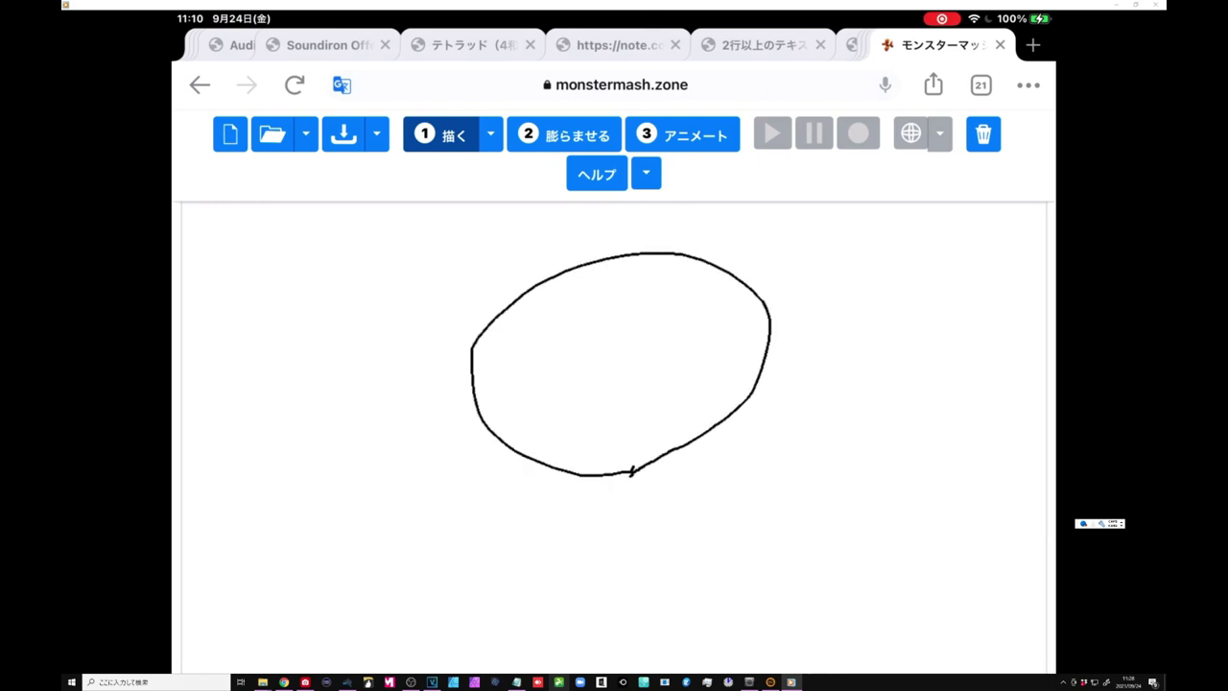
mouse_move(622, 414)
mouse_down()
mouse_move(607, 468)
mouse_move(624, 564)
mouse_move(565, 570)
mouse_move(554, 601)
mouse_move(576, 615)
mouse_move(686, 603)
mouse_move(665, 513)
mouse_move(691, 411)
mouse_up()
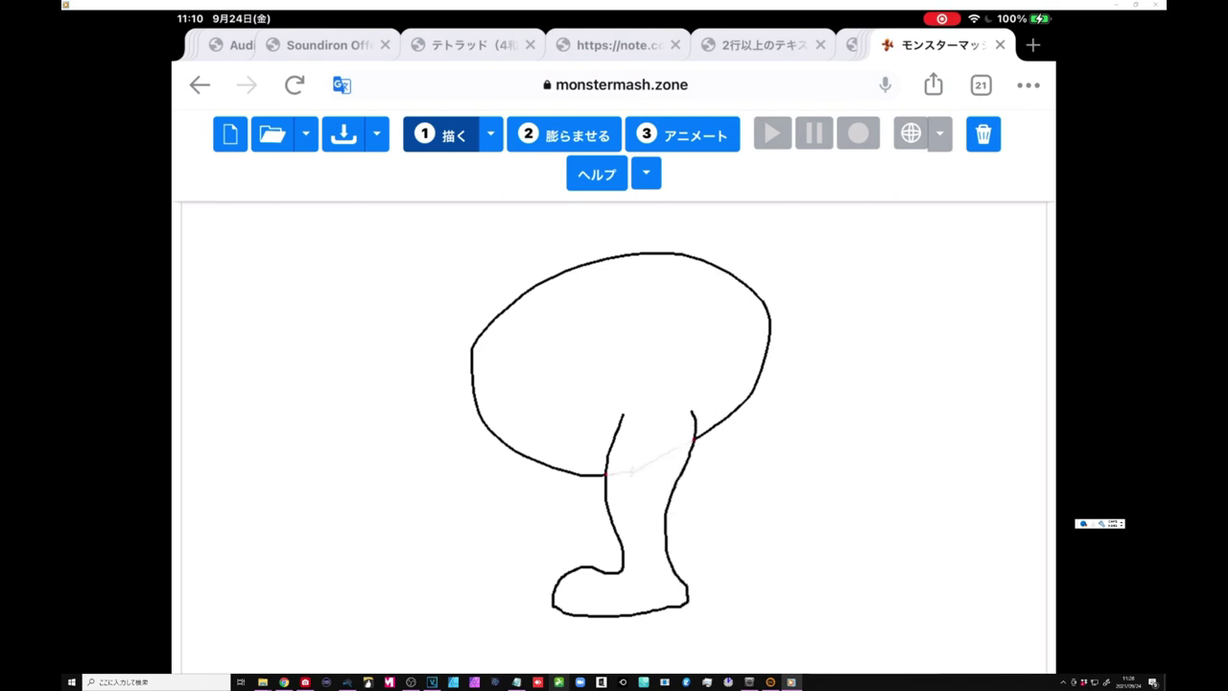
click(642, 538)
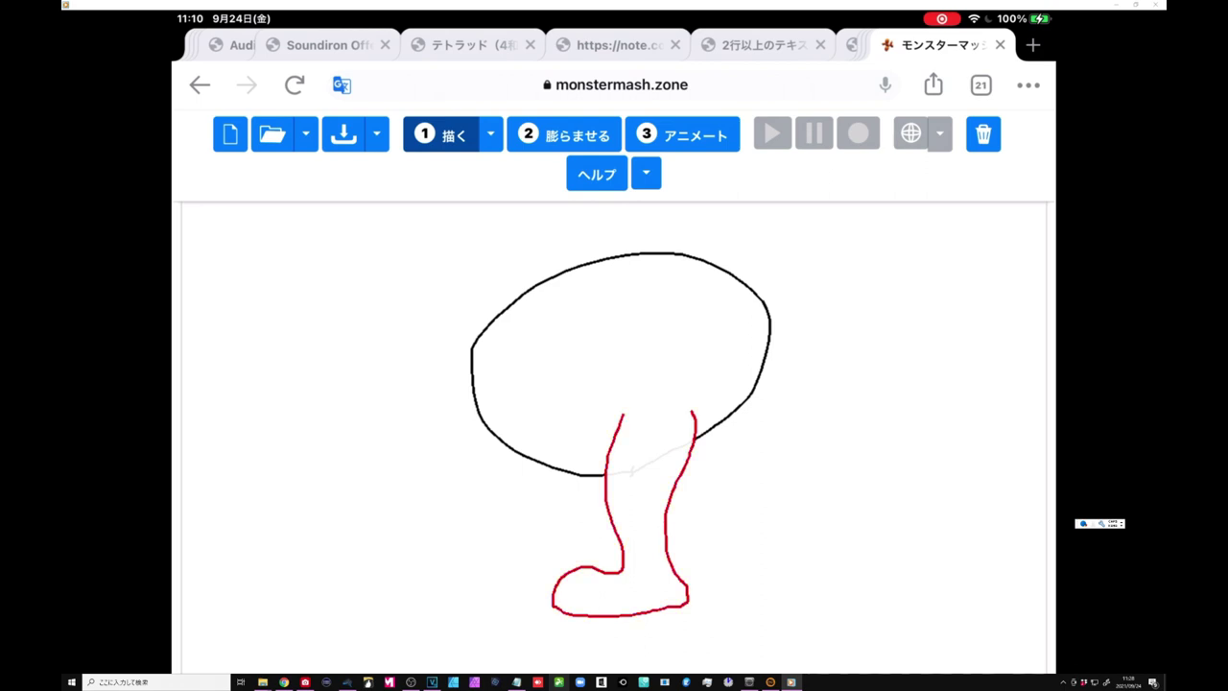
click(564, 135)
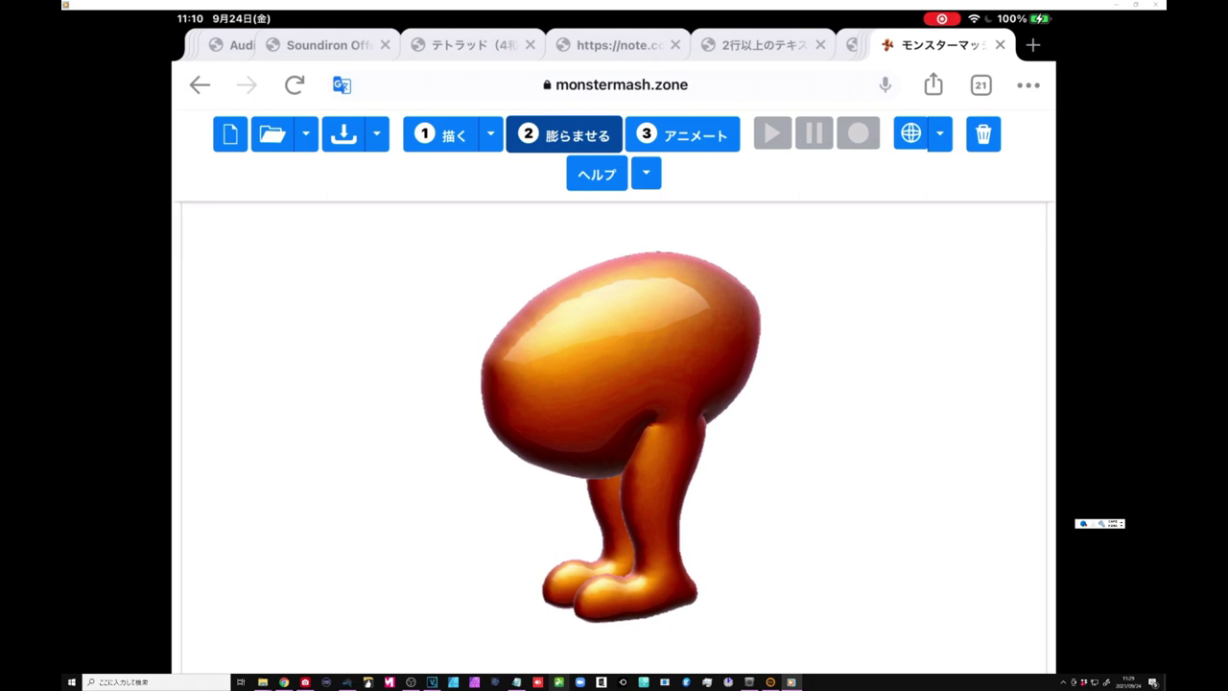
In Animate mode, pin both feet, bending the front leg and dragging the back foot left into a stride.
click(682, 134)
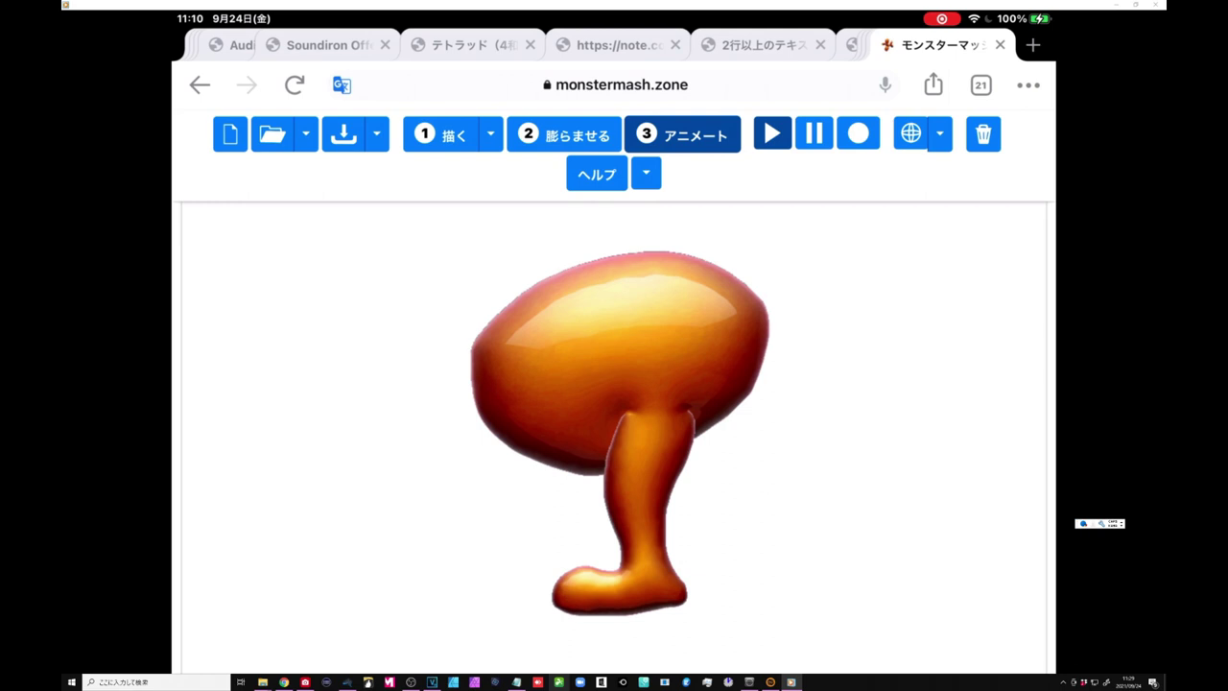
mouse_move(660, 585)
mouse_down()
mouse_move(464, 523)
mouse_move(661, 547)
mouse_move(776, 467)
mouse_up()
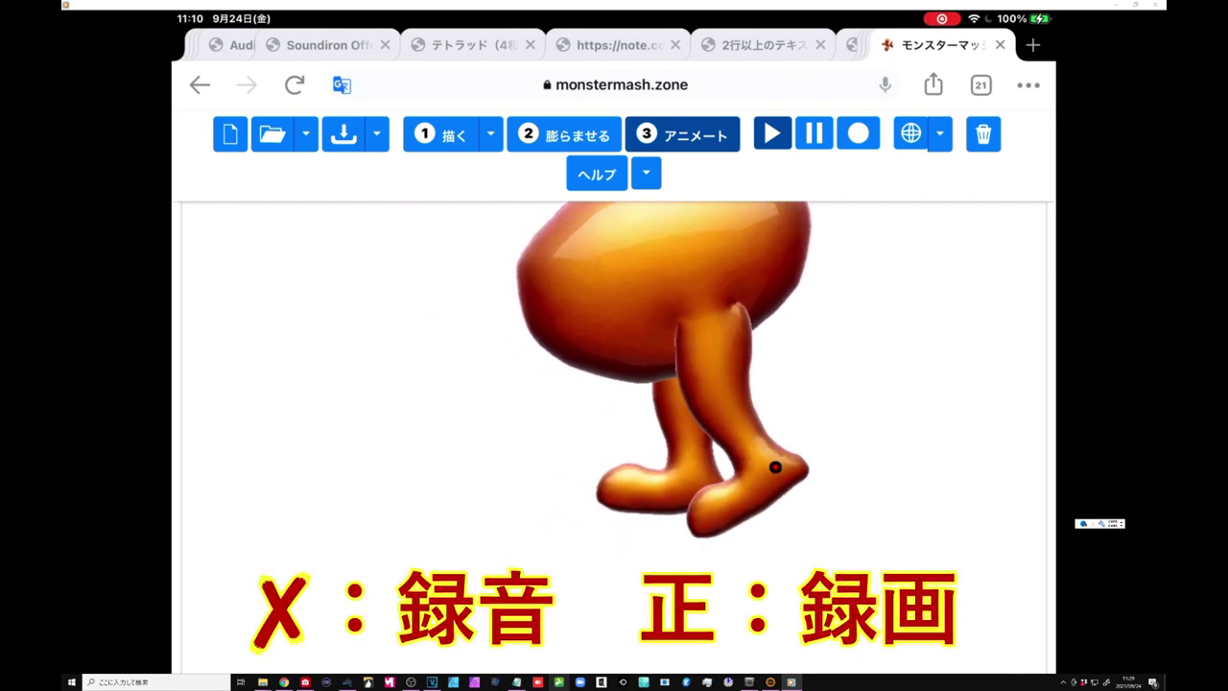
mouse_move(775, 469)
mouse_down()
mouse_move(694, 488)
mouse_move(715, 543)
mouse_move(798, 558)
mouse_up()
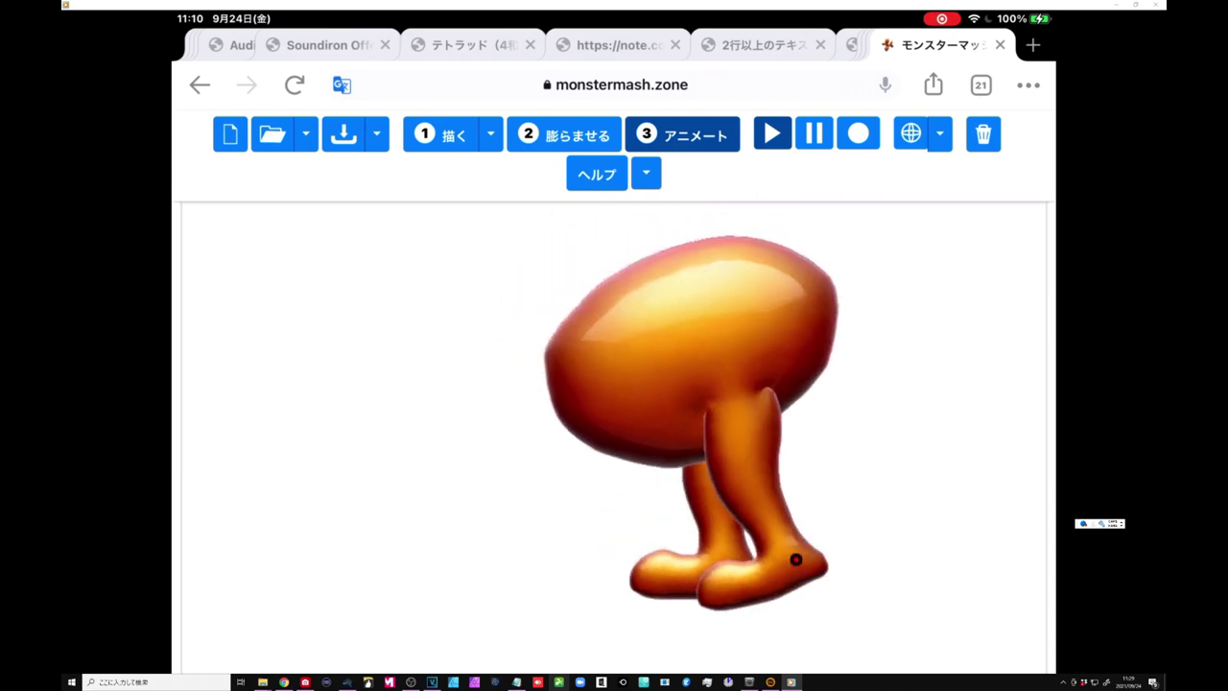
click(636, 553)
mouse_move(636, 554)
mouse_down()
mouse_move(542, 564)
mouse_move(590, 561)
mouse_move(518, 549)
mouse_up()
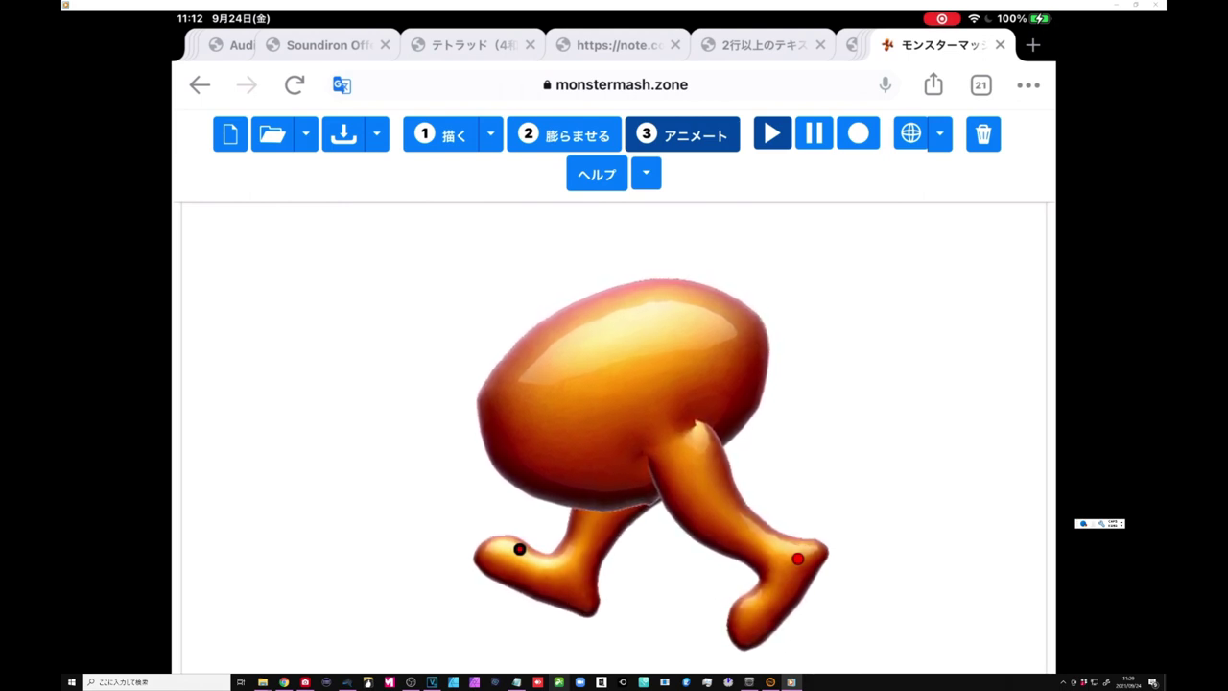
Record looping step paths for the front and back feet to create a walk cycle.
click(858, 133)
mouse_move(518, 549)
mouse_down()
mouse_move(504, 602)
mouse_move(595, 547)
mouse_up()
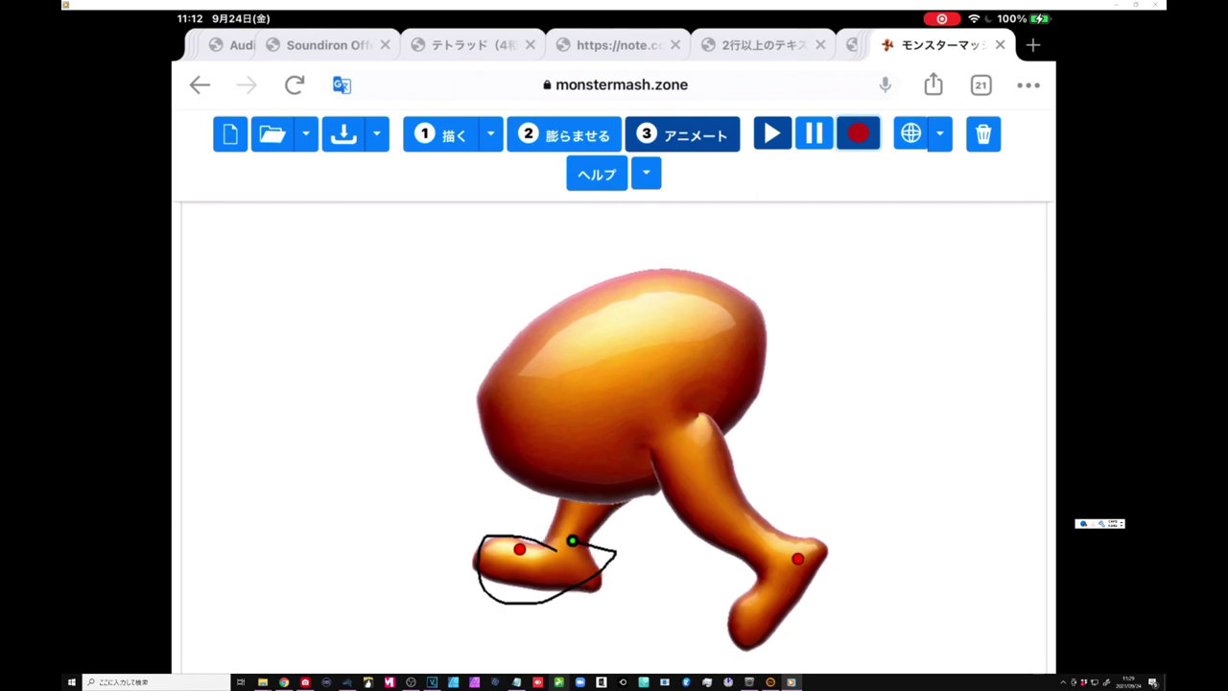
drag(594, 546, 606, 552)
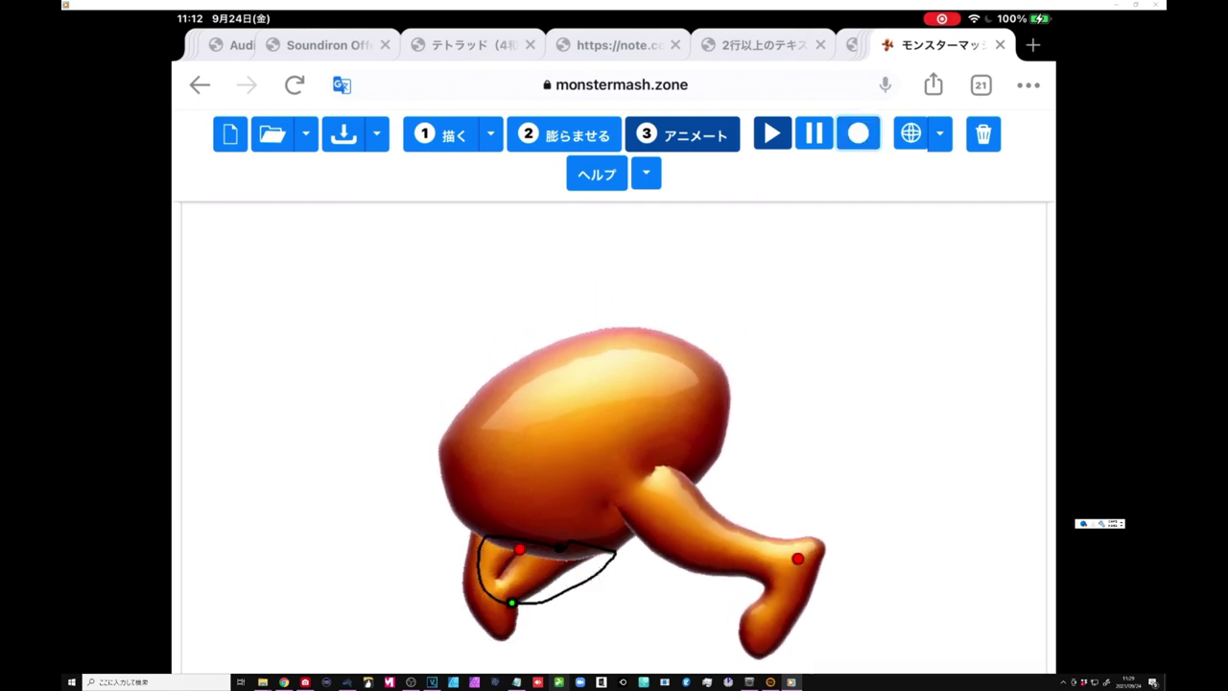
mouse_move(590, 544)
mouse_down()
mouse_move(477, 564)
mouse_move(615, 551)
mouse_up()
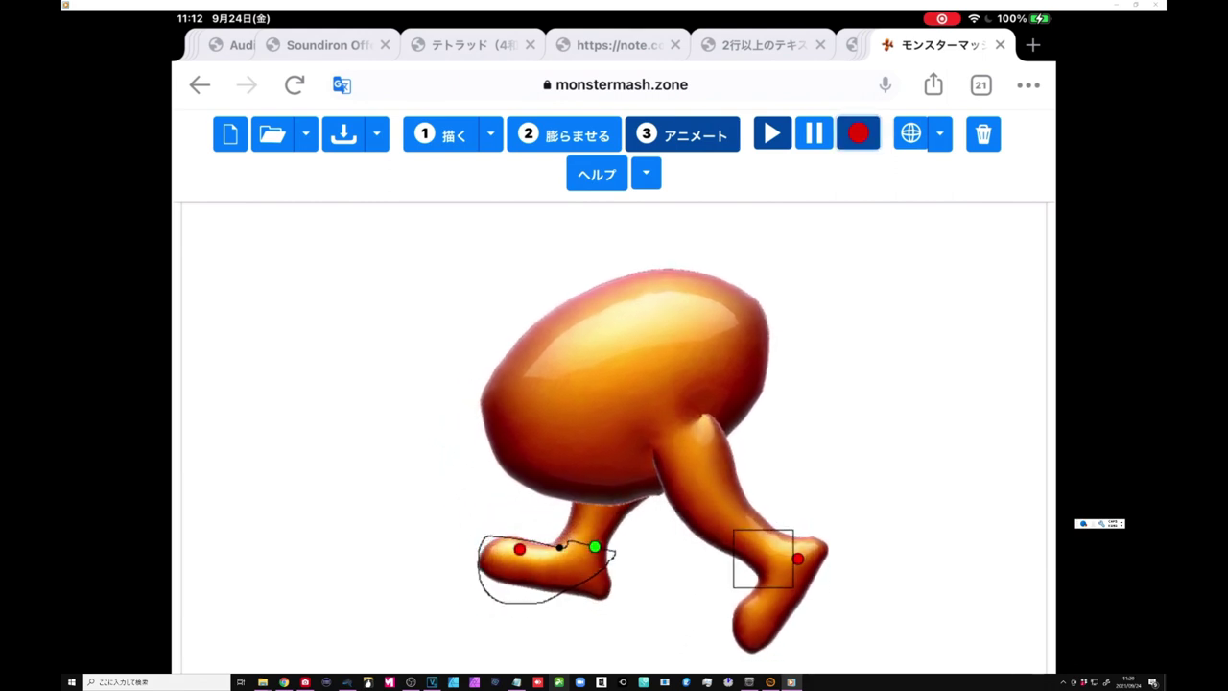
mouse_move(615, 551)
mouse_down()
mouse_move(496, 537)
mouse_move(565, 590)
mouse_up()
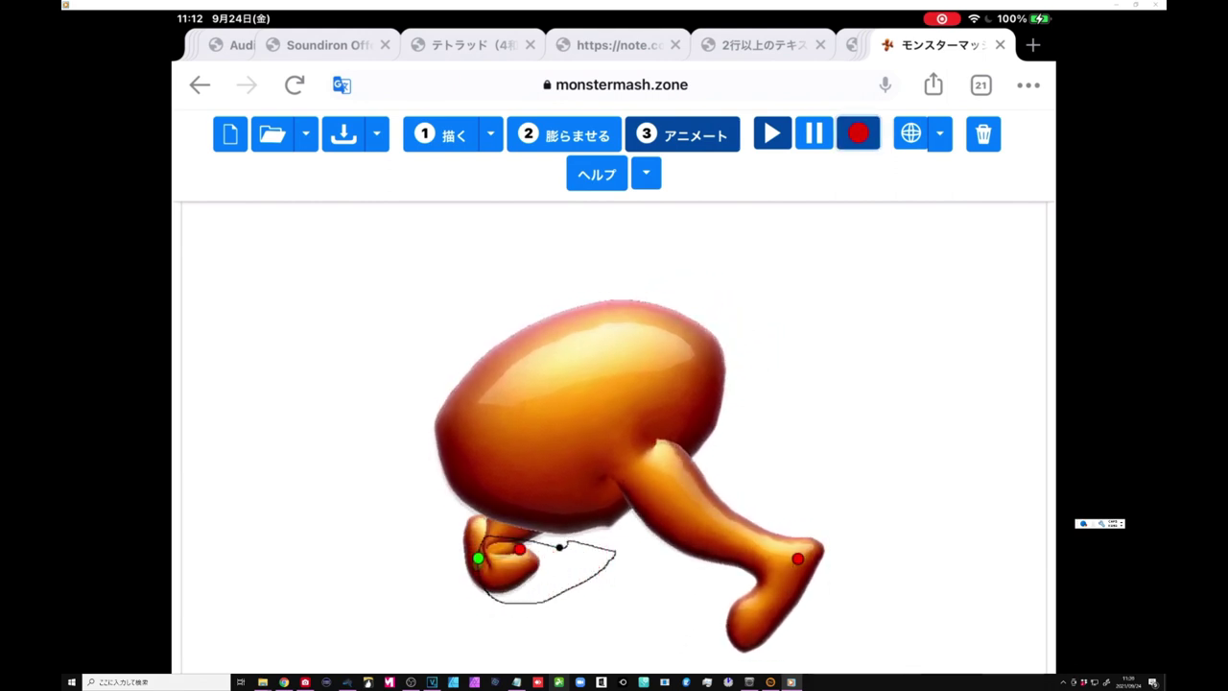
mouse_move(797, 558)
mouse_down()
mouse_move(642, 573)
mouse_move(667, 513)
mouse_move(740, 496)
mouse_move(786, 556)
mouse_move(776, 571)
mouse_move(784, 566)
mouse_up()
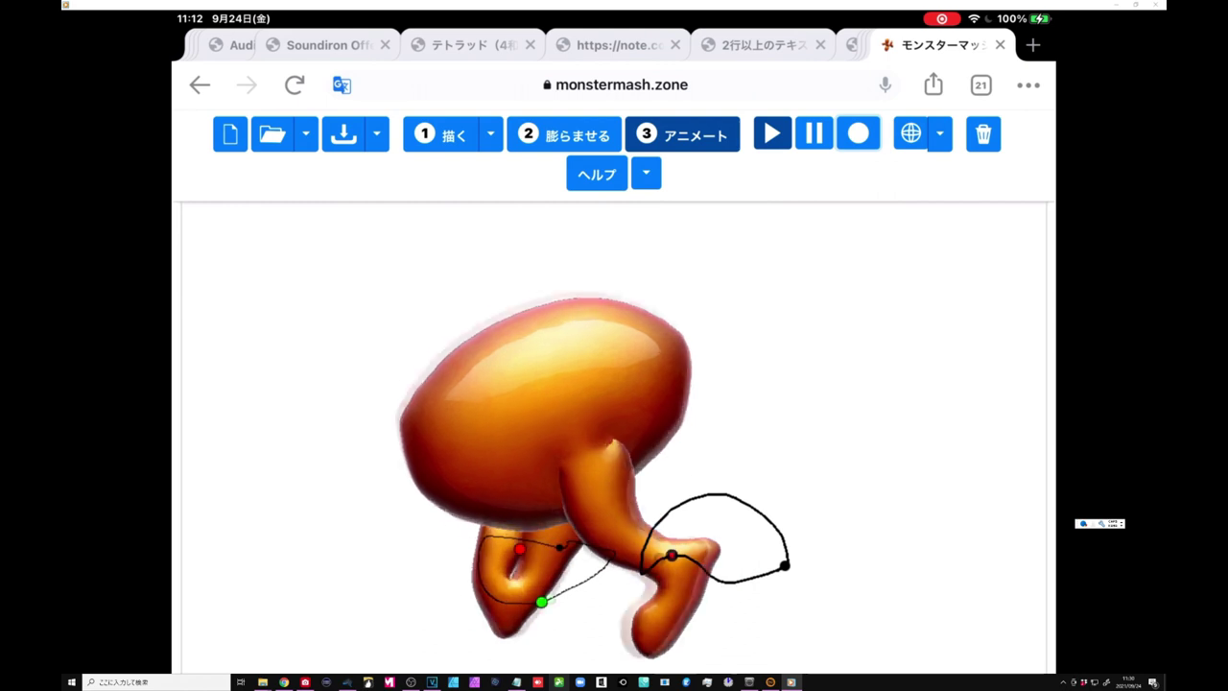
mouse_move(562, 544)
mouse_down()
mouse_move(482, 542)
mouse_move(479, 580)
mouse_move(496, 598)
mouse_move(537, 597)
mouse_move(608, 561)
mouse_move(608, 548)
mouse_move(570, 541)
mouse_up()
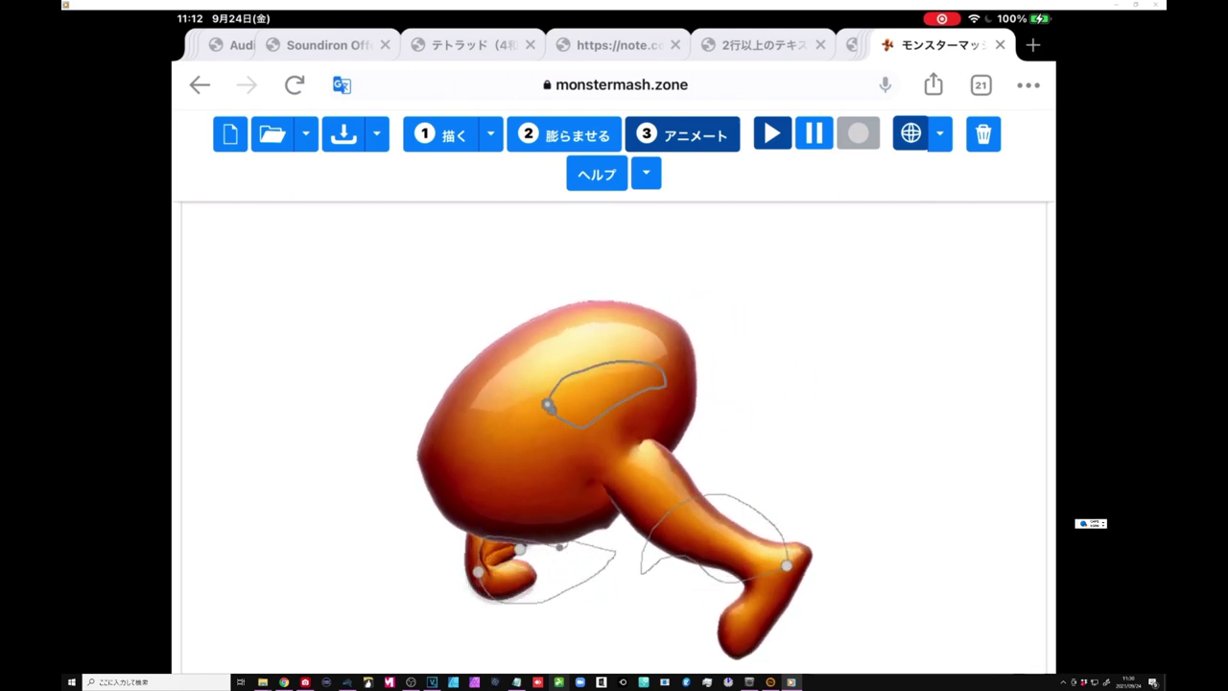
Pause the creature's walking animation playback.
click(813, 133)
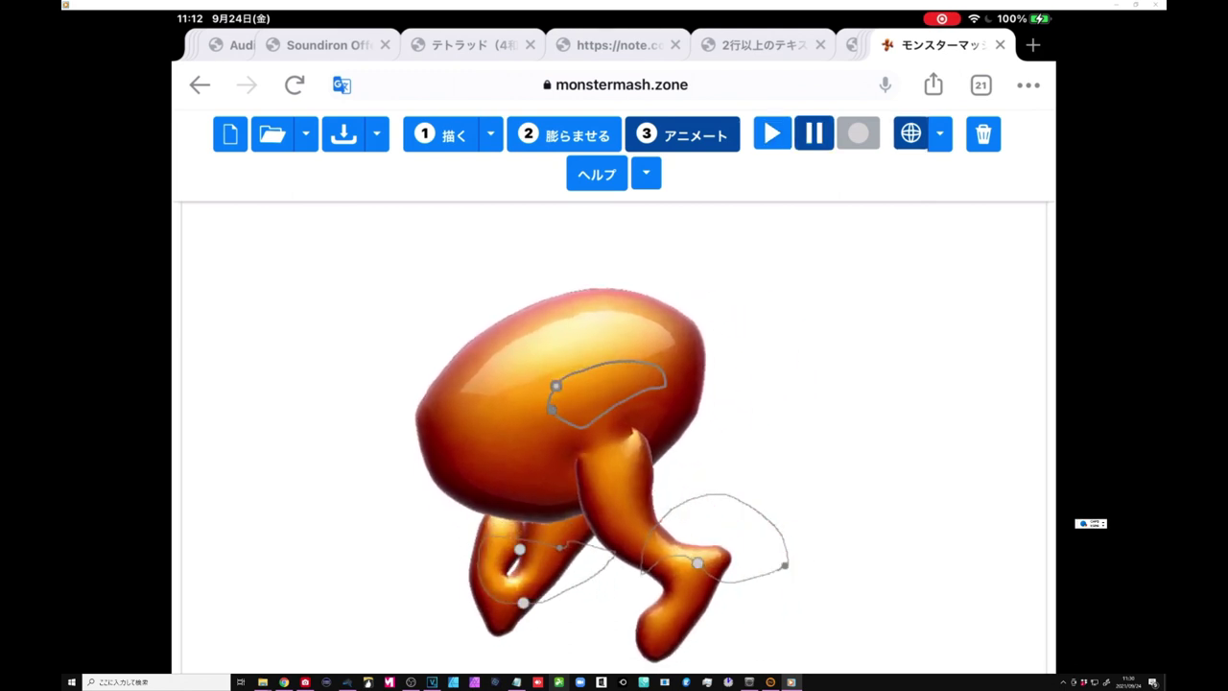